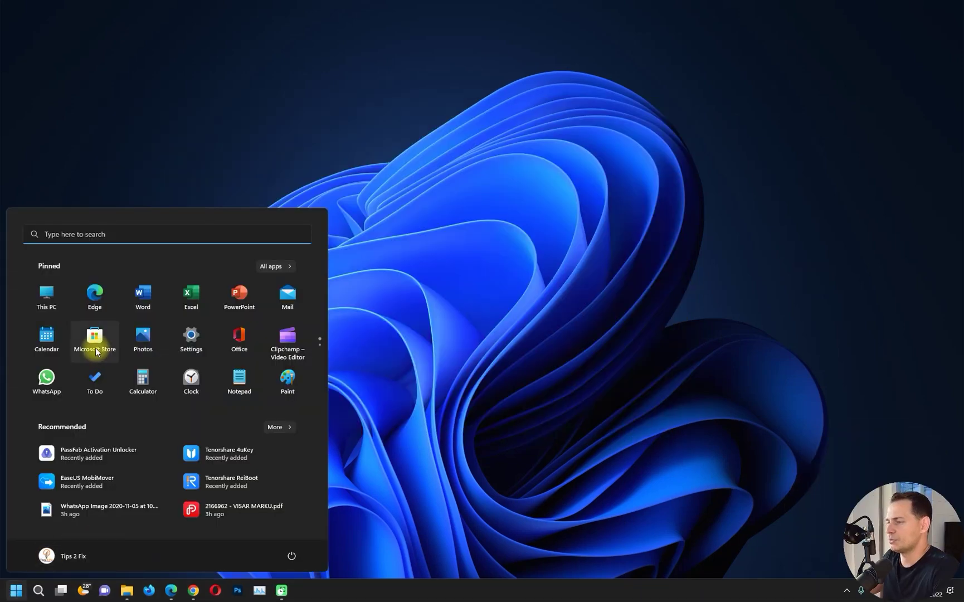
# Launch EaseUS MobiMover from the Start menu's Recommended list.
pyautogui.click(83, 478)
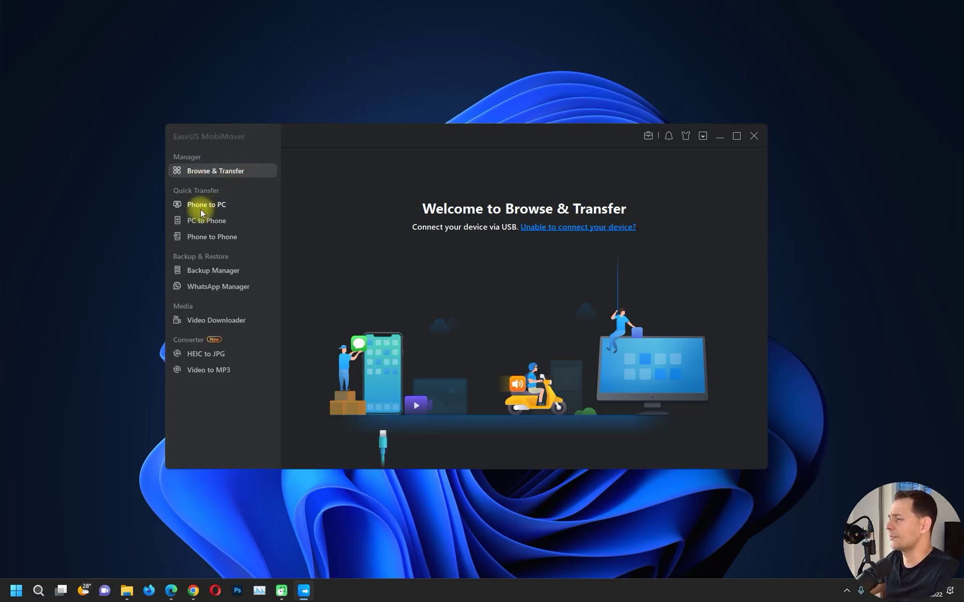
# Tour the Phone to PC, PC to Phone, Phone to Phone, Backup Manager and WhatsApp Manager pages.
pyautogui.click(201, 211)
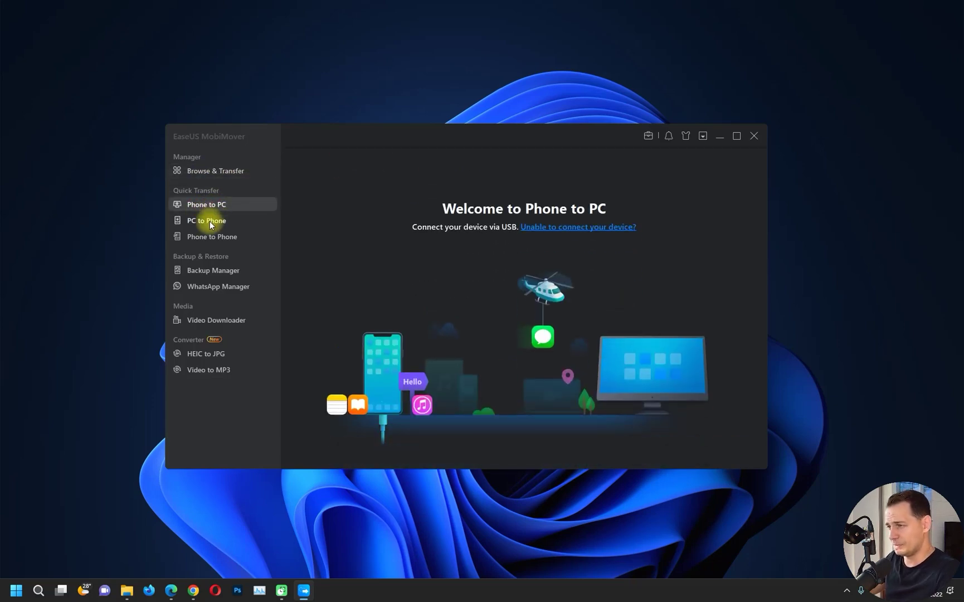
pyautogui.click(211, 223)
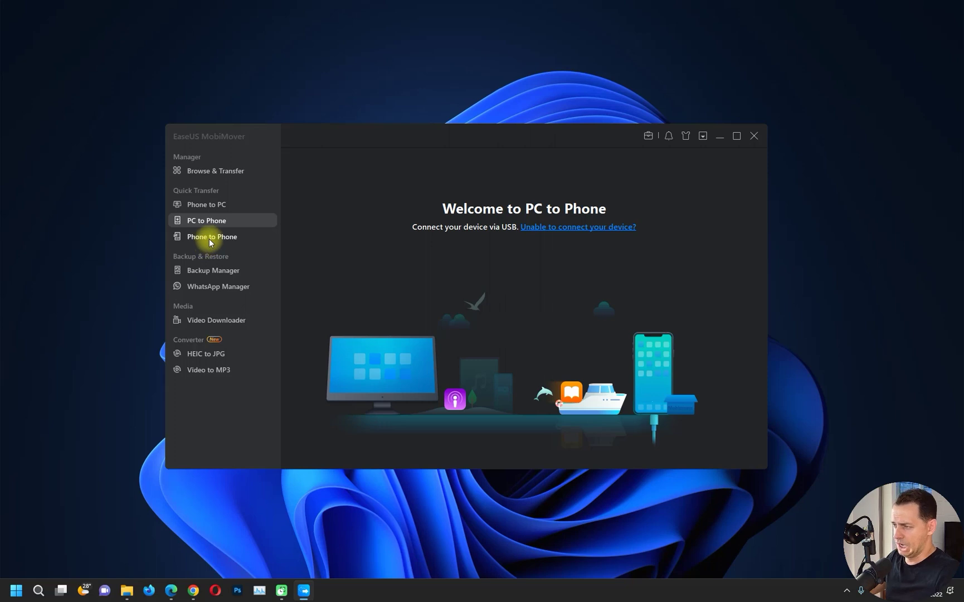
pyautogui.click(205, 238)
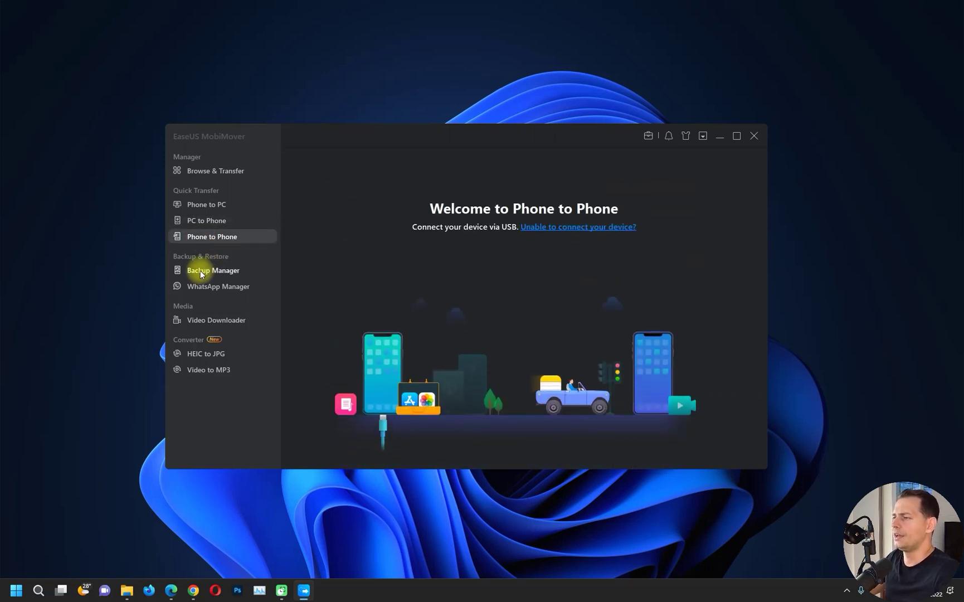
pyautogui.click(189, 270)
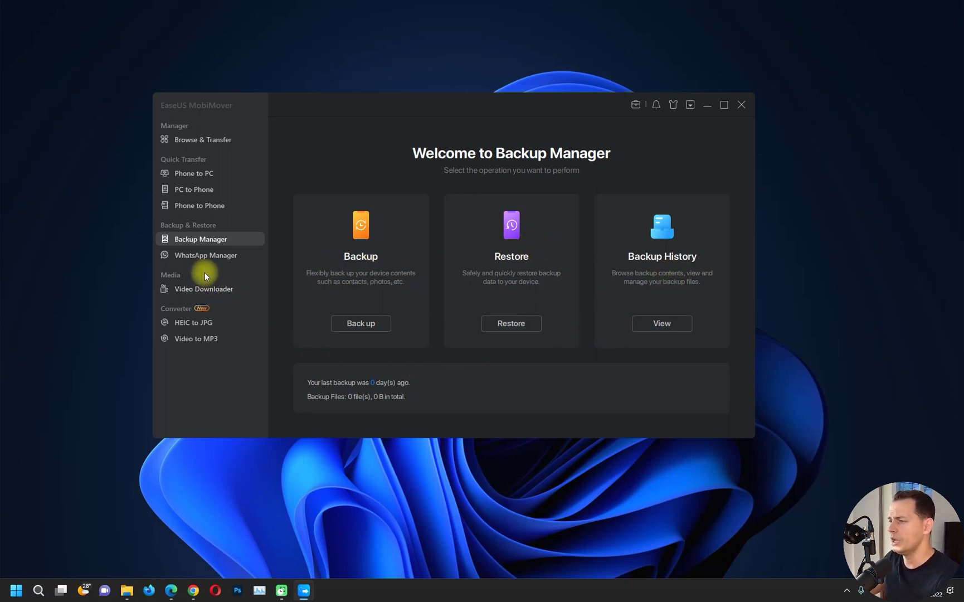
pyautogui.click(195, 258)
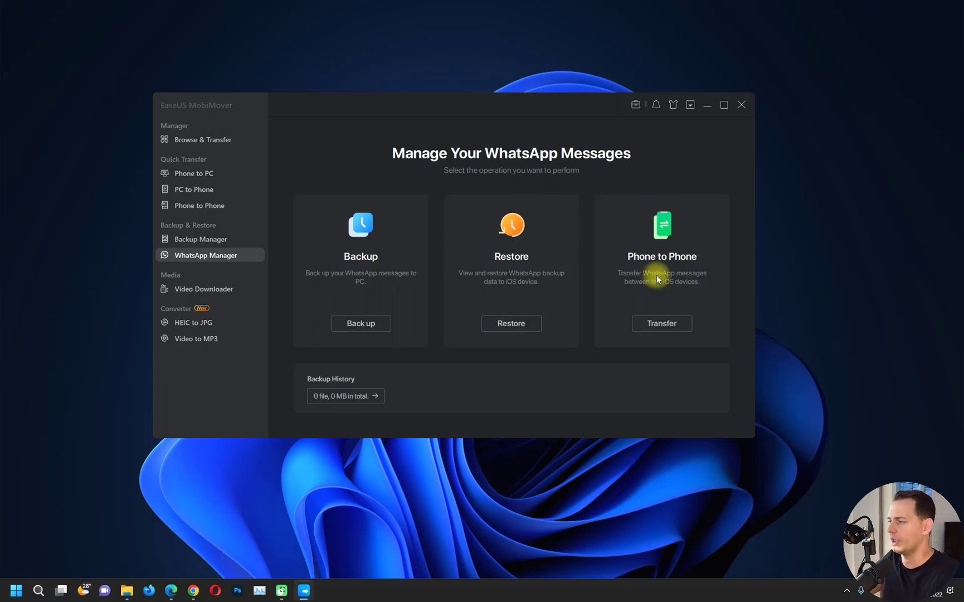
# View the Video Downloader, HEIC to JPG and Video to MP3 pages, then open Browse & Transfer.
pyautogui.click(195, 290)
pyautogui.click(190, 326)
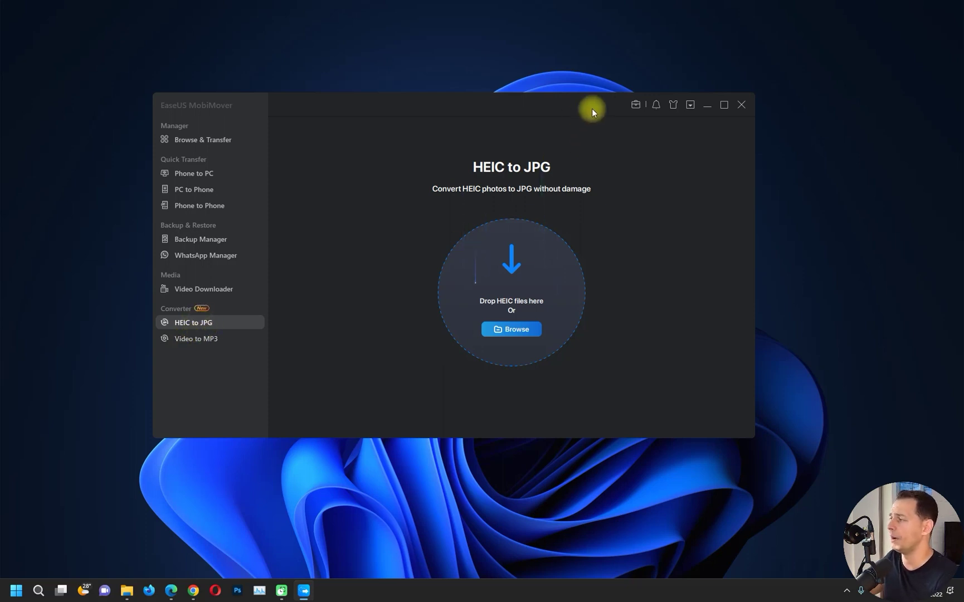
pyautogui.click(196, 340)
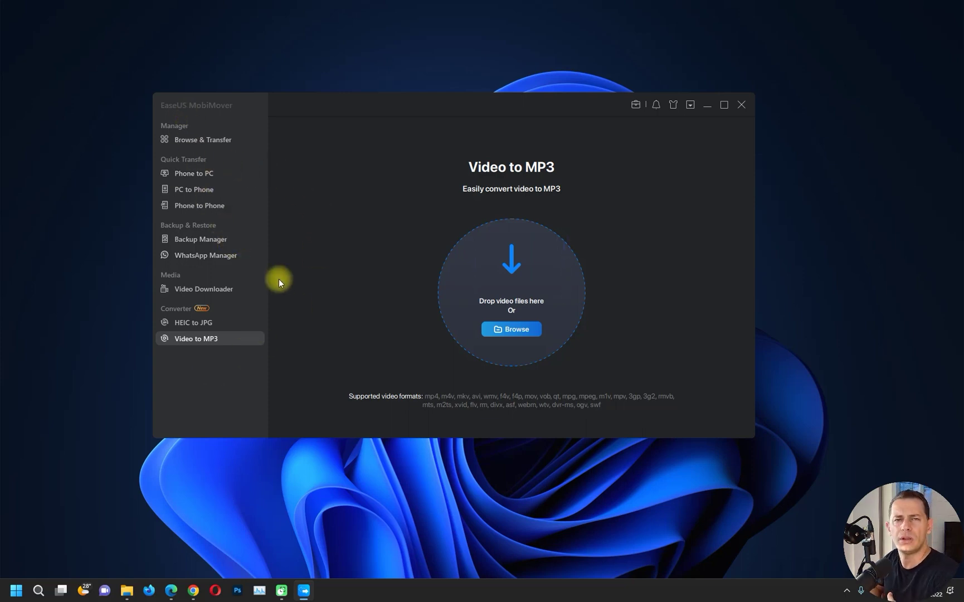
pyautogui.click(260, 239)
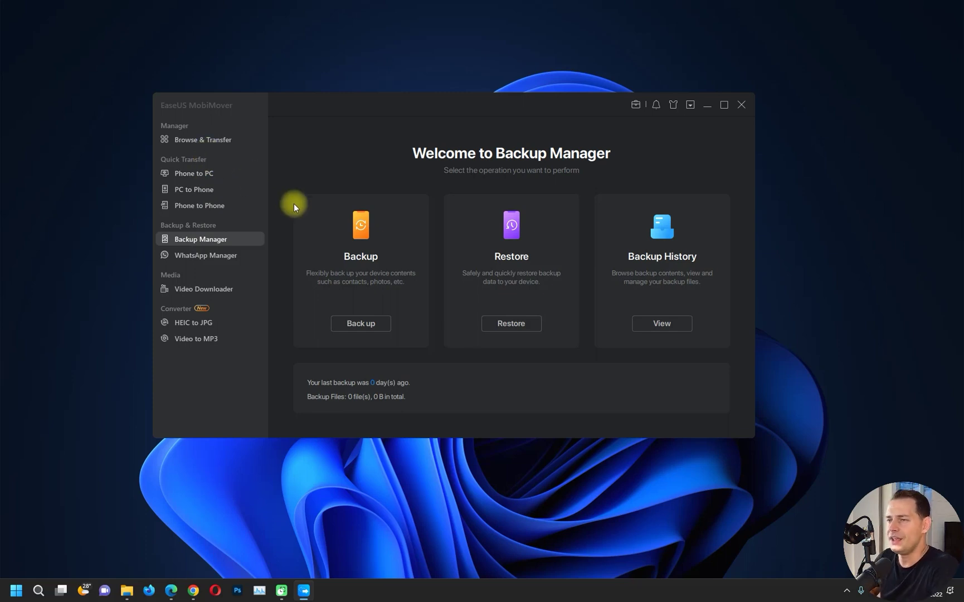
pyautogui.click(203, 139)
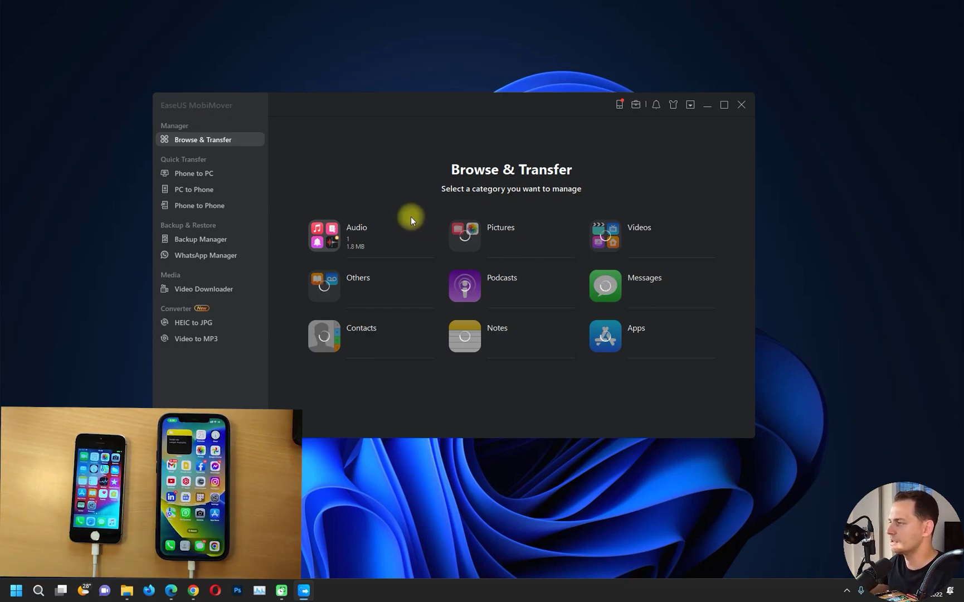
# Switch from the Browse & Transfer categories to the Phone to PC page.
pyautogui.click(191, 176)
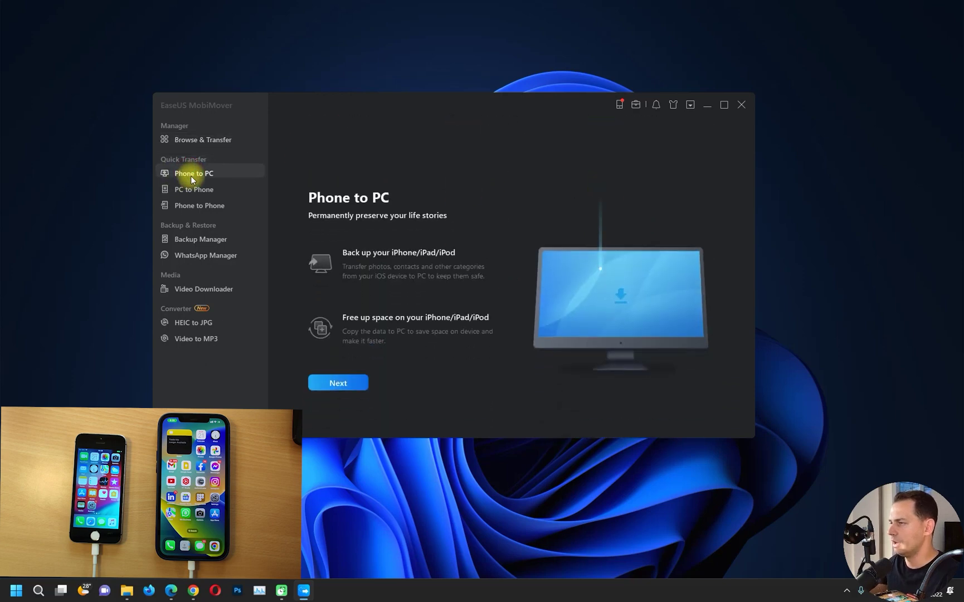
pyautogui.click(187, 139)
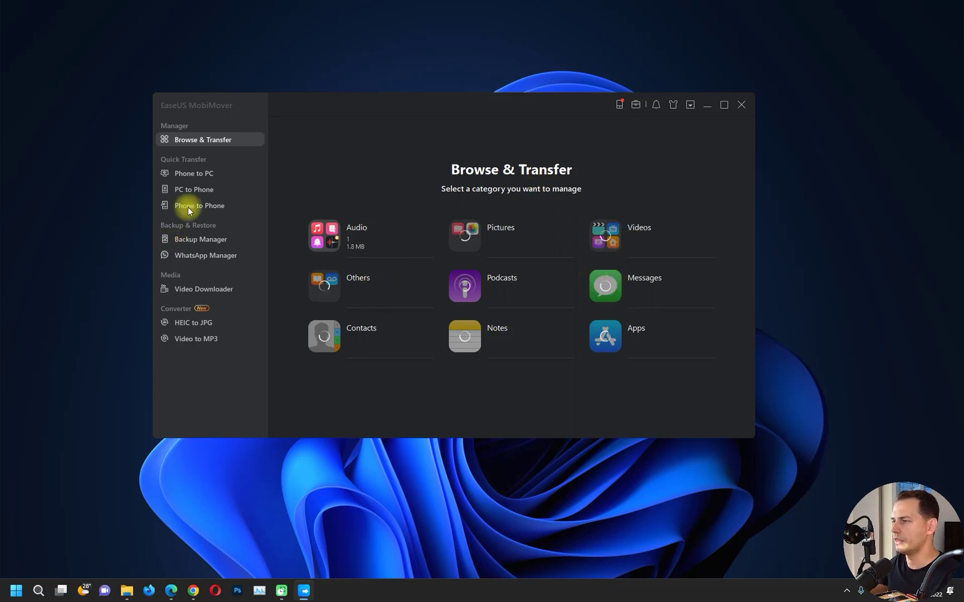
pyautogui.click(192, 173)
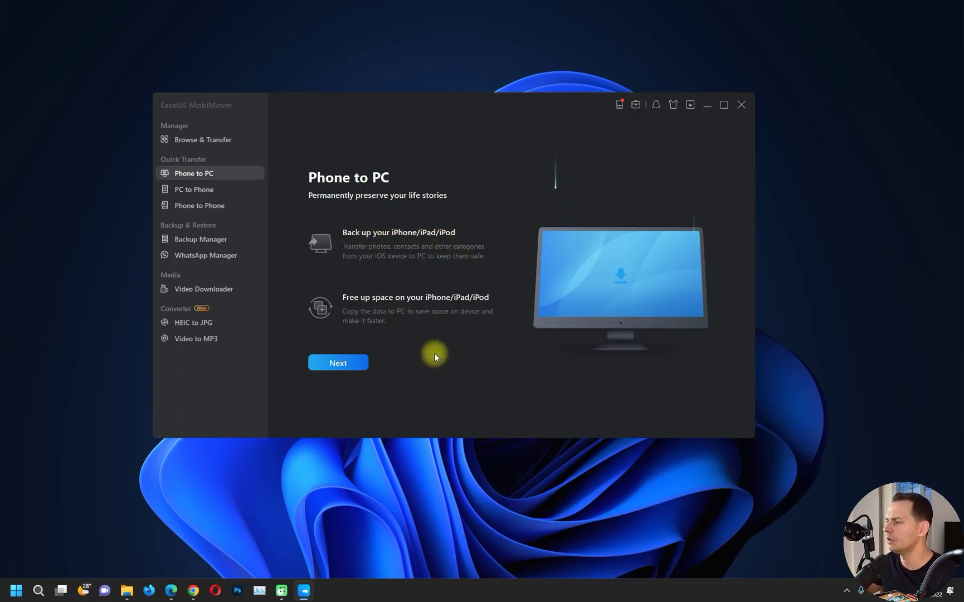
# Copy the iPhone's data to the PC Desktop and open This PC in File Explorer.
pyautogui.click(340, 363)
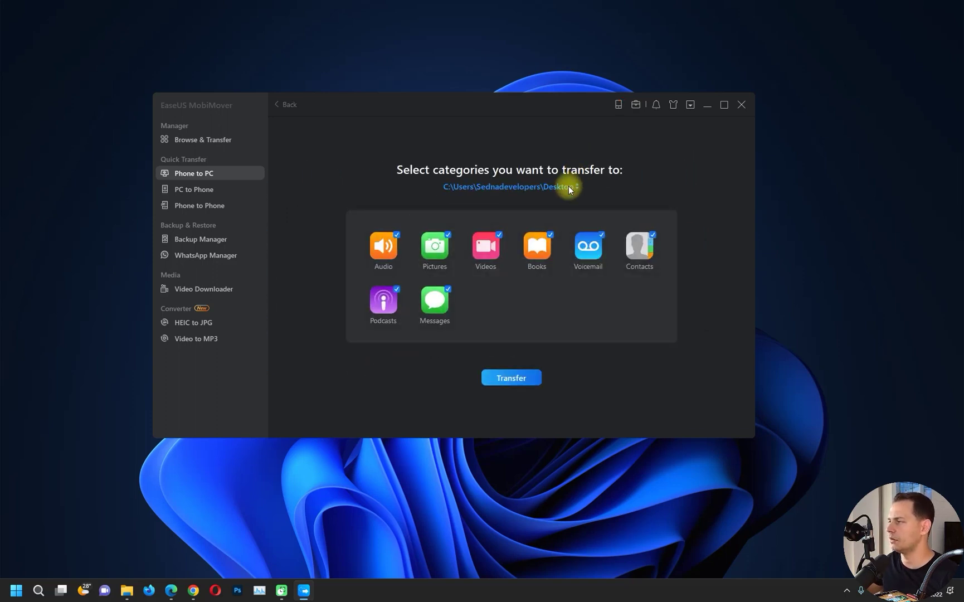
pyautogui.click(508, 378)
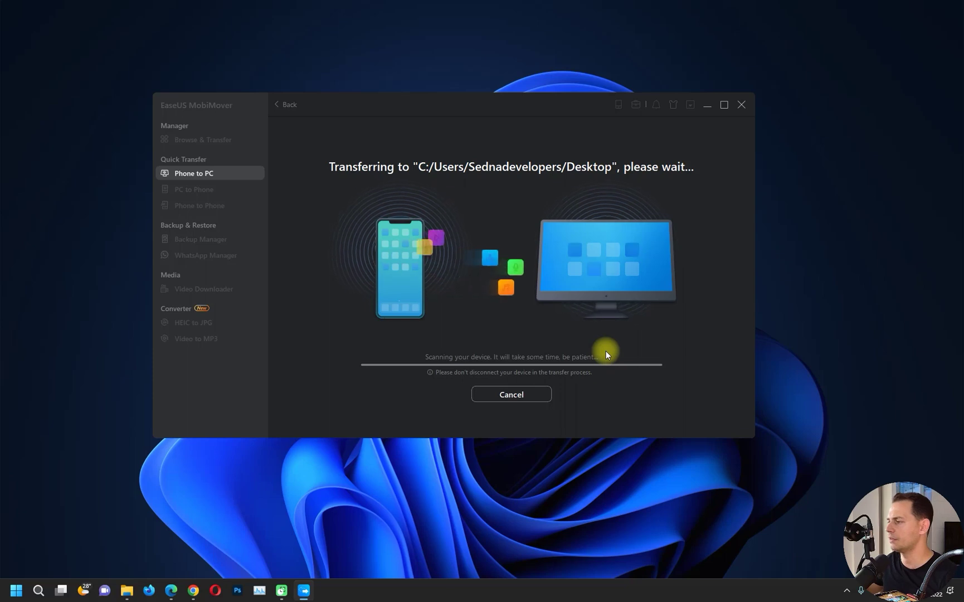
pyautogui.press('super')
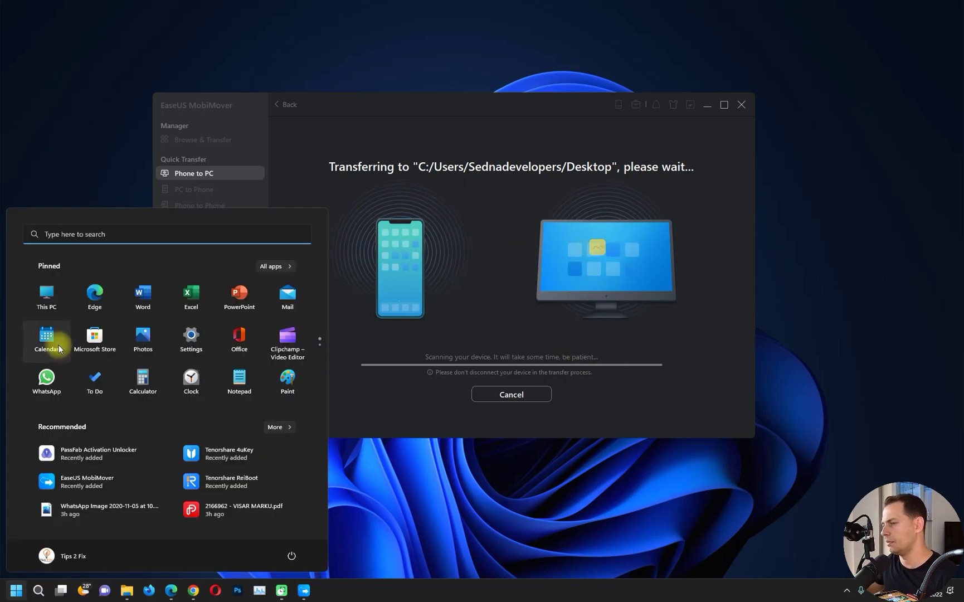
pyautogui.click(51, 293)
# Return to the category choice, tick Podcasts, then switch to the PC to Phone page.
pyautogui.click(632, 315)
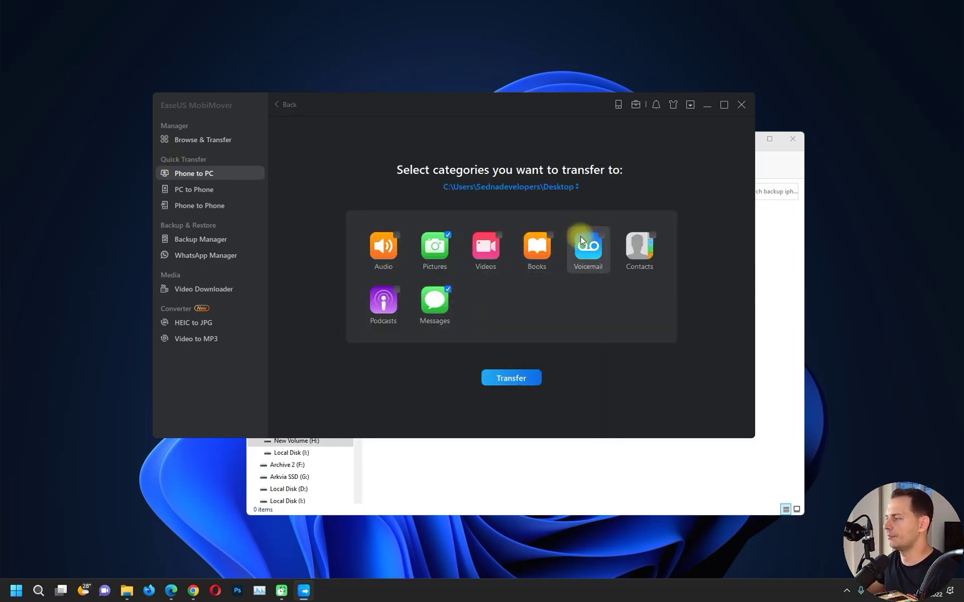
pyautogui.click(390, 298)
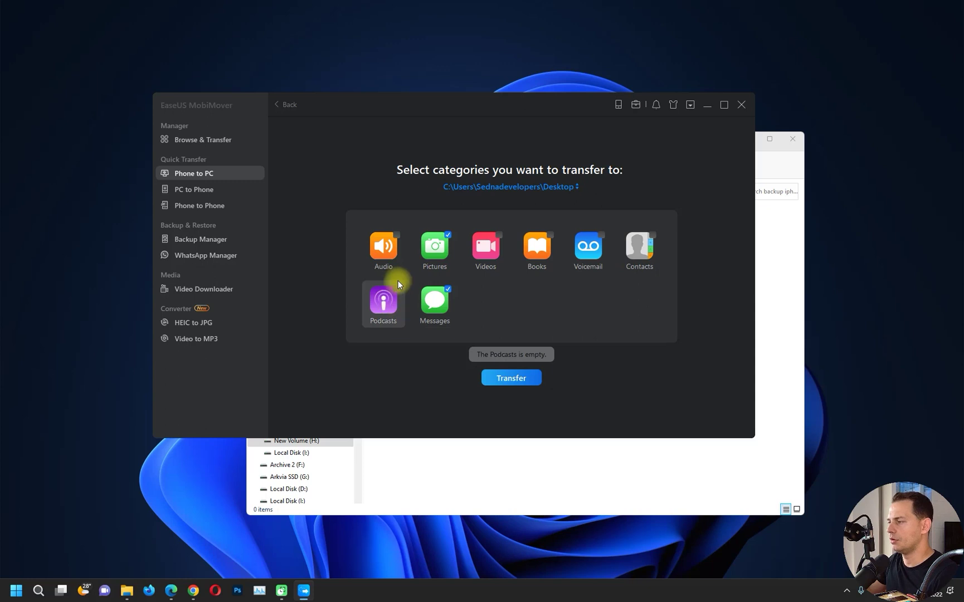
pyautogui.click(188, 193)
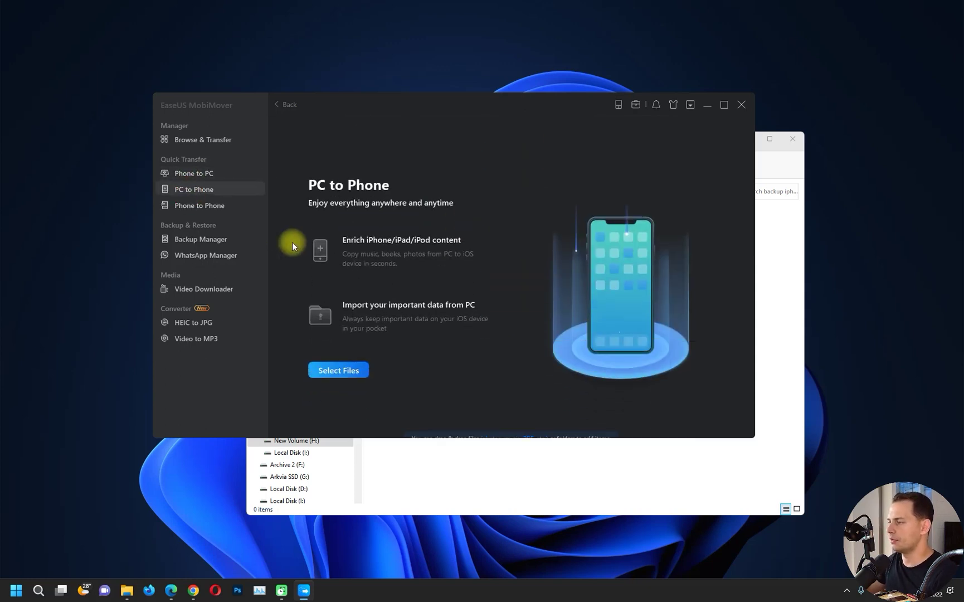
# Load IMG_0001–IMG_0007 from Exported by MobiMover 20220821 > Picture > Album > CameraRoll for transfer.
pyautogui.click(334, 361)
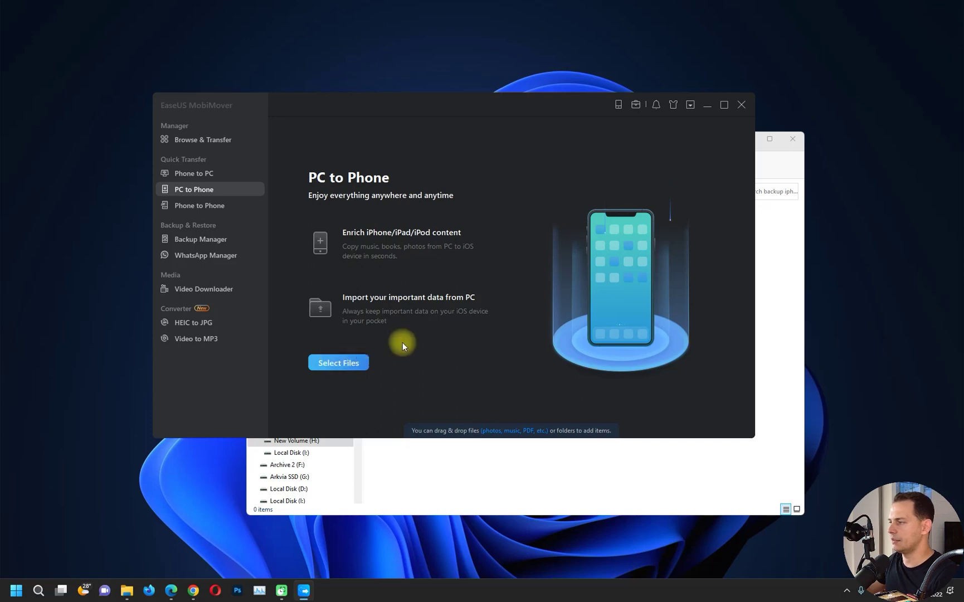
pyautogui.doubleClick(393, 180)
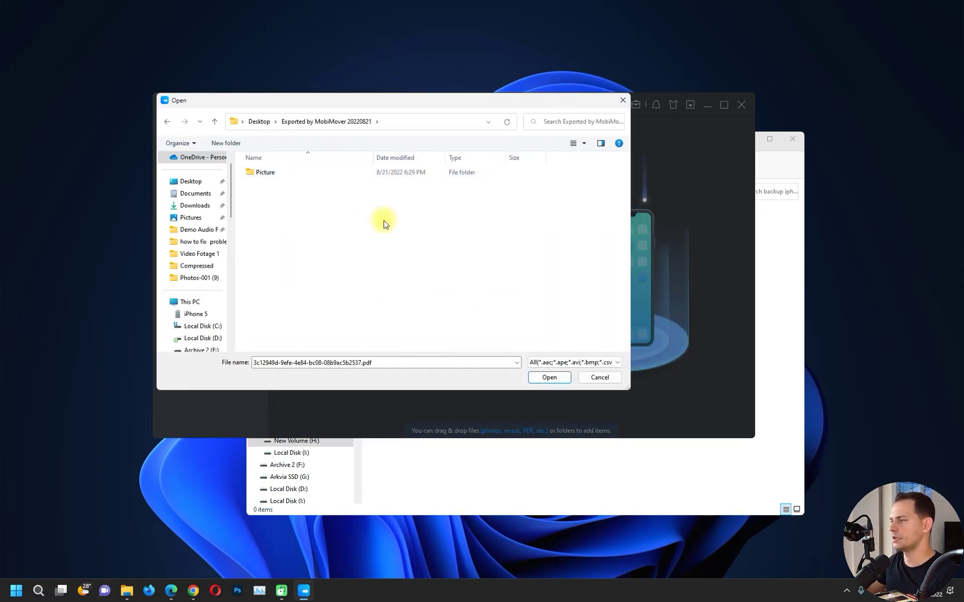
pyautogui.doubleClick(273, 175)
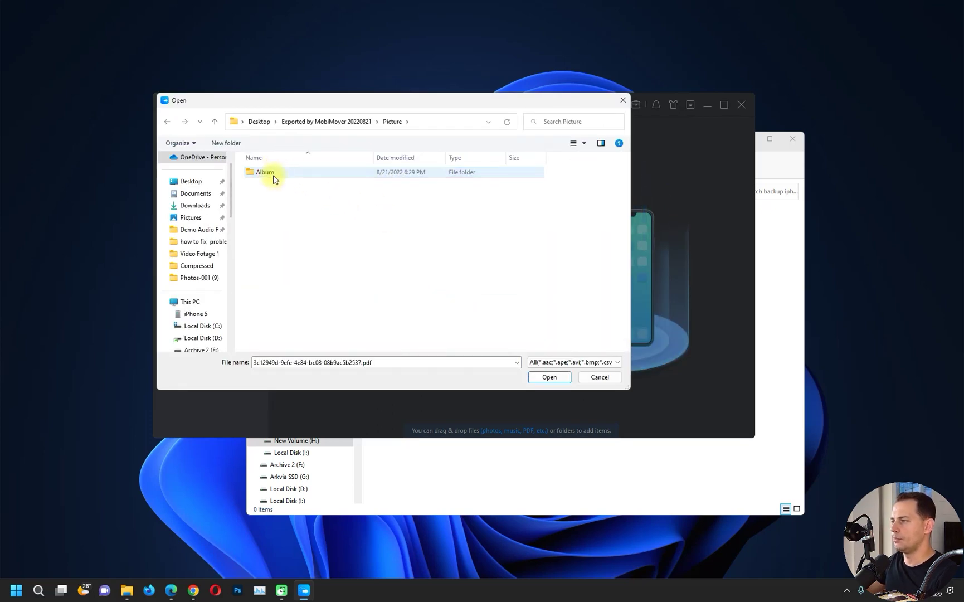
pyautogui.doubleClick(276, 178)
pyautogui.doubleClick(278, 173)
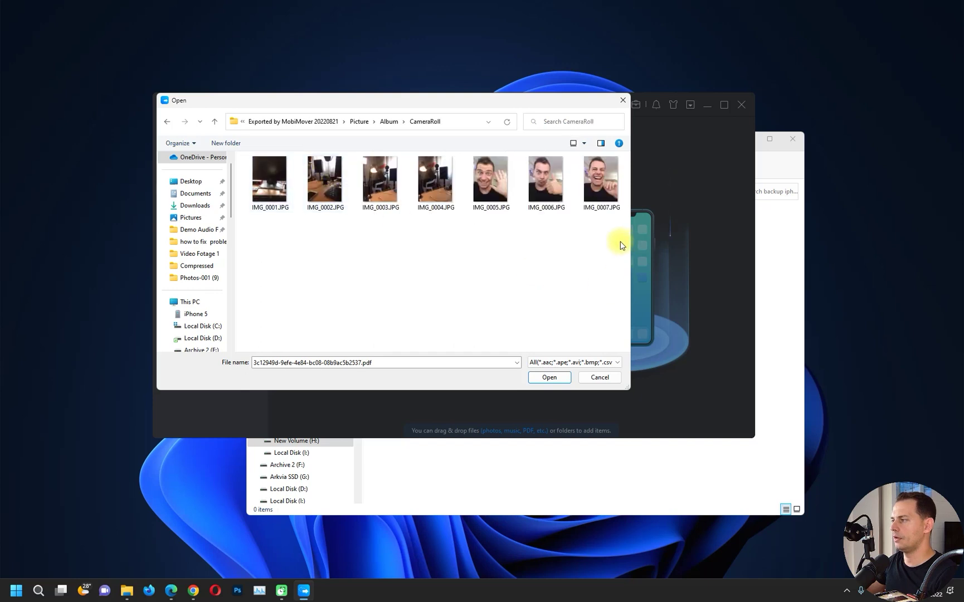
pyautogui.moveTo(620, 243); pyautogui.dragTo(260, 164)
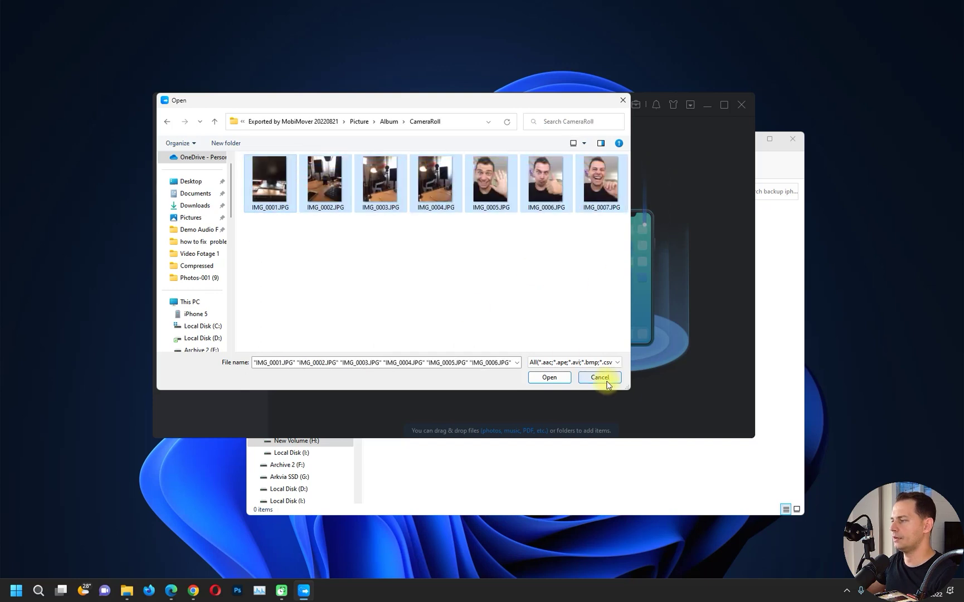
pyautogui.click(549, 378)
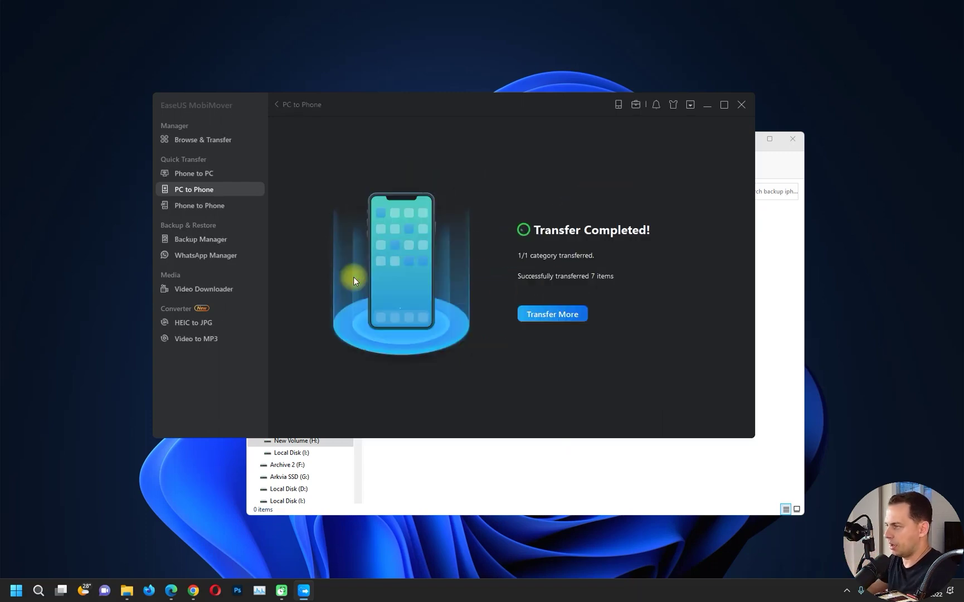
# Browse the iPhone's 14 photos under Pictures, then move on to the Phone to Phone page.
pyautogui.click(192, 144)
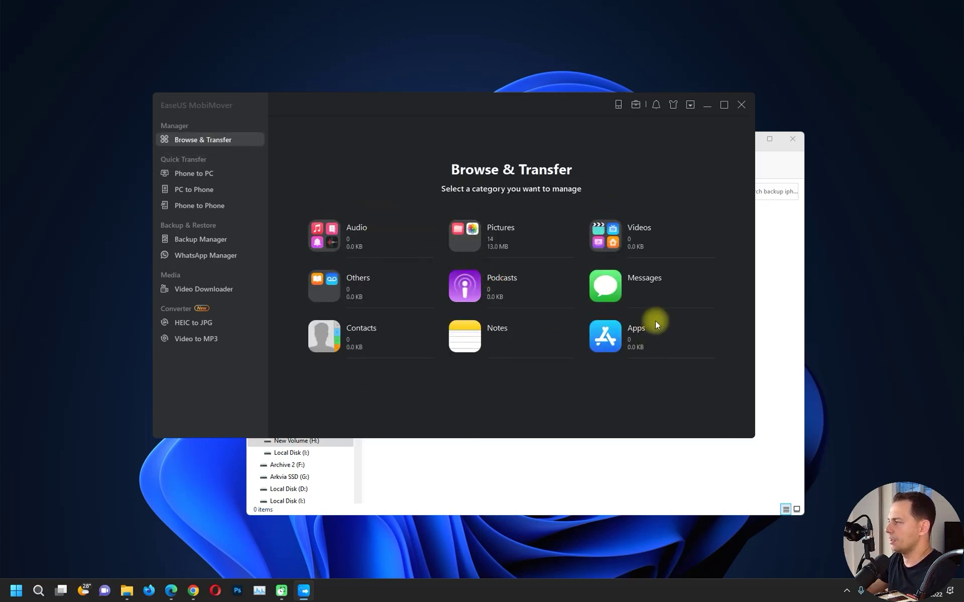
pyautogui.click(496, 250)
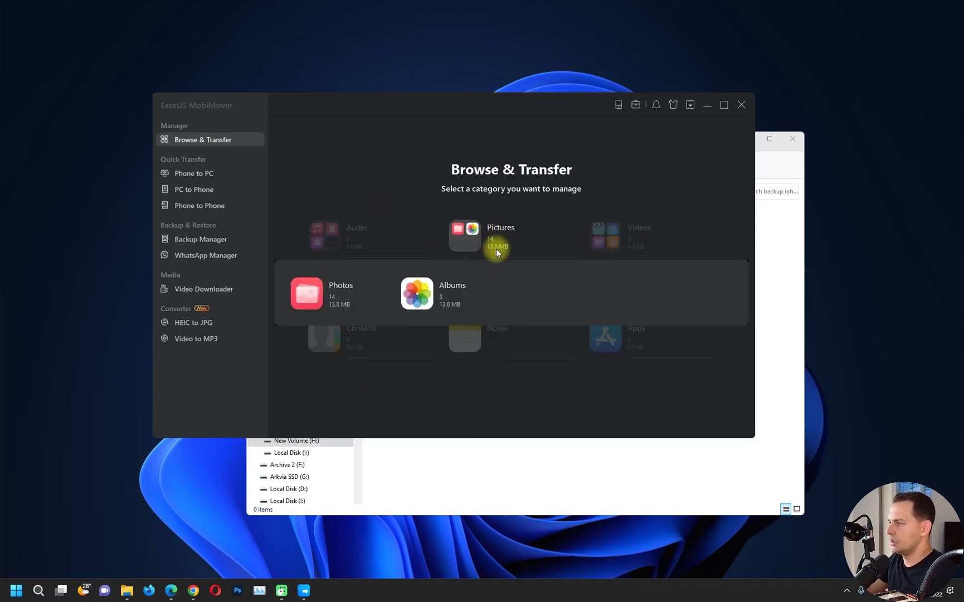
pyautogui.click(307, 295)
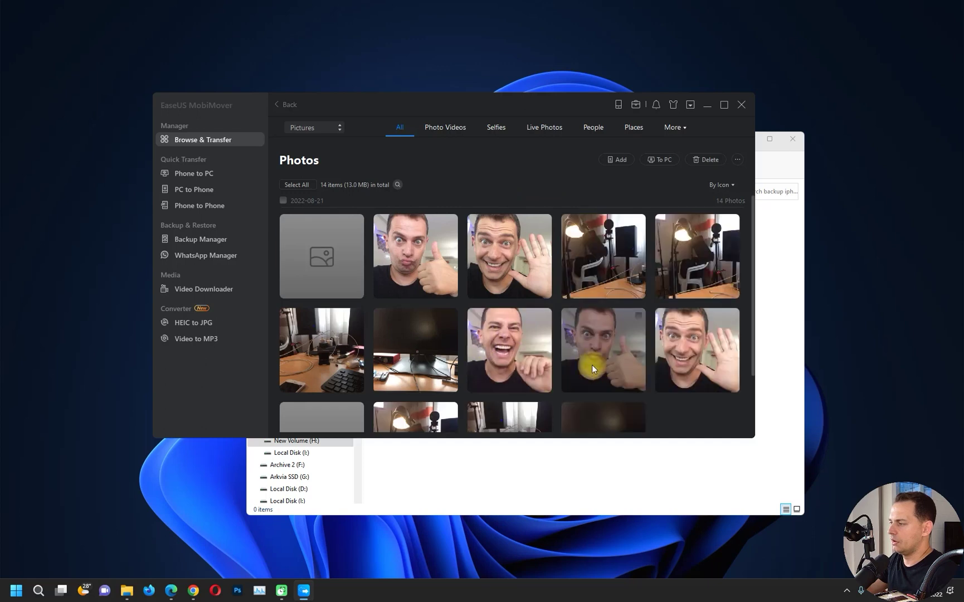
pyautogui.scroll(-3, 592, 365)
pyautogui.scroll(3, 582, 380)
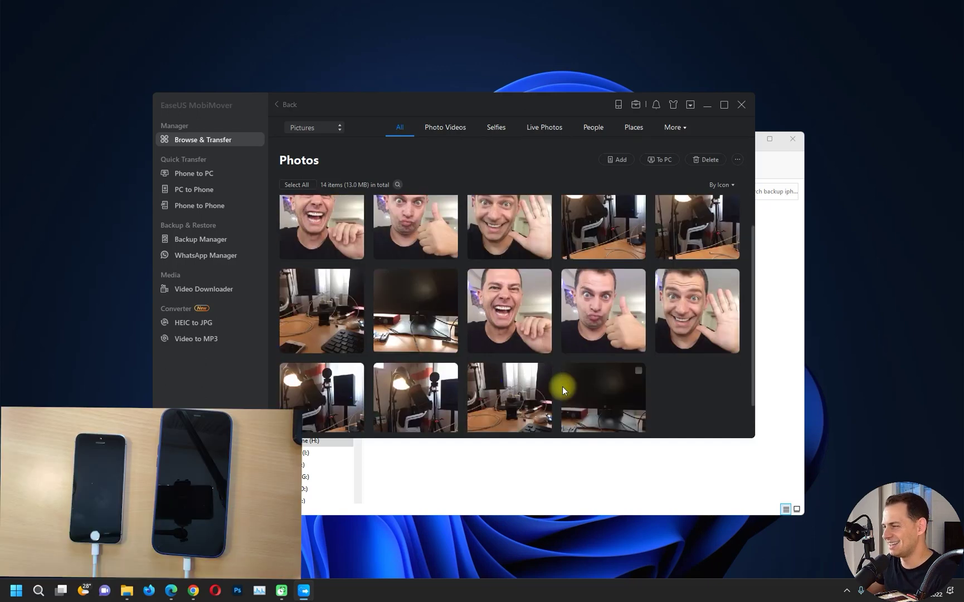
pyautogui.click(195, 173)
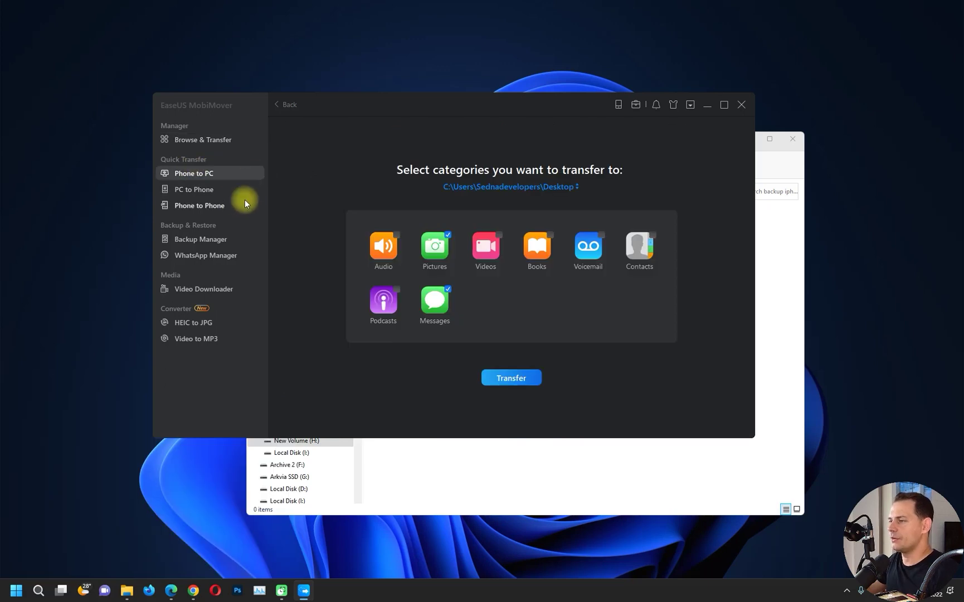
pyautogui.click(211, 207)
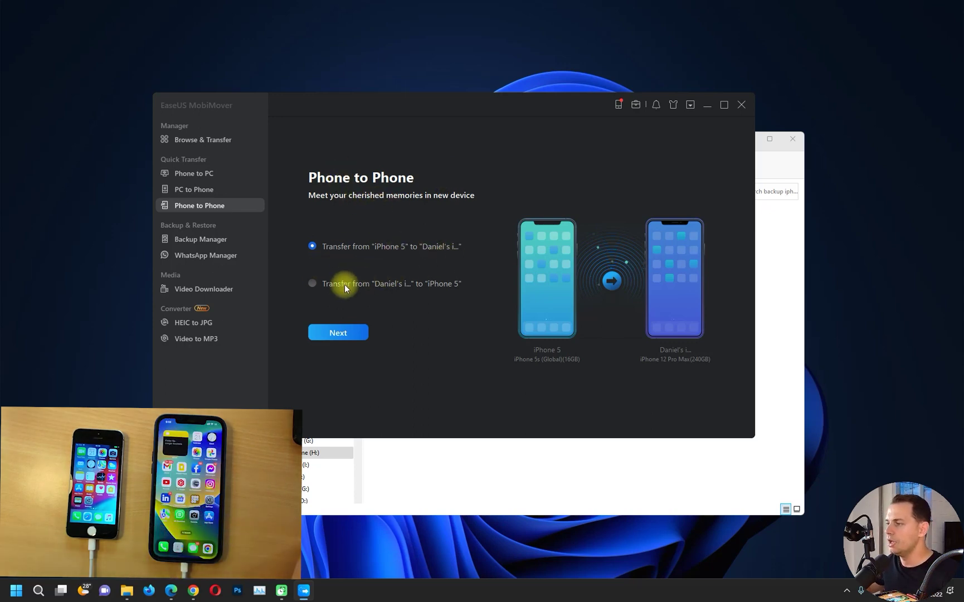
# Keep iPhone 5 as source and transfer its pictures to the iPhone 12 Pro Max.
pyautogui.click(338, 332)
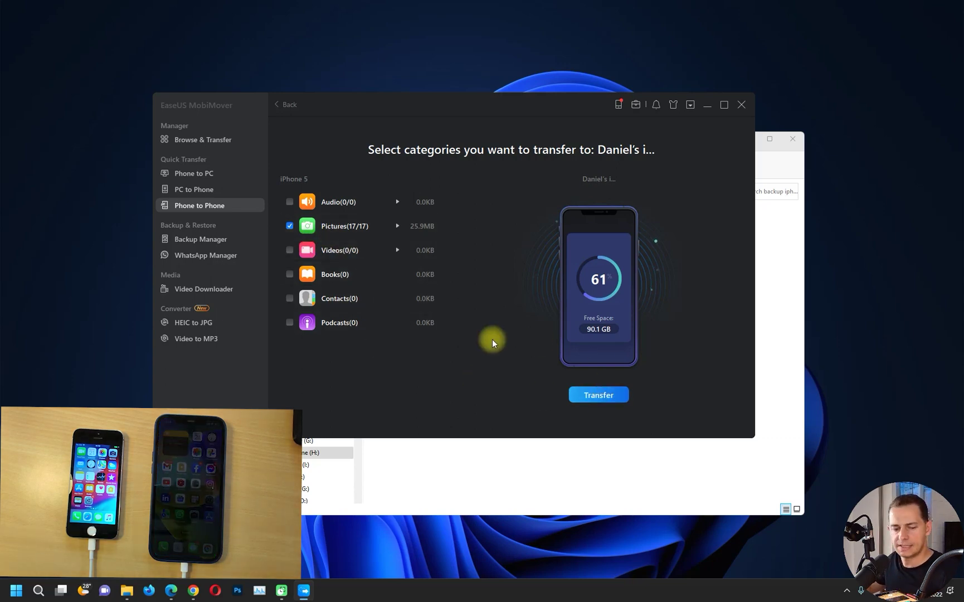
pyautogui.click(599, 395)
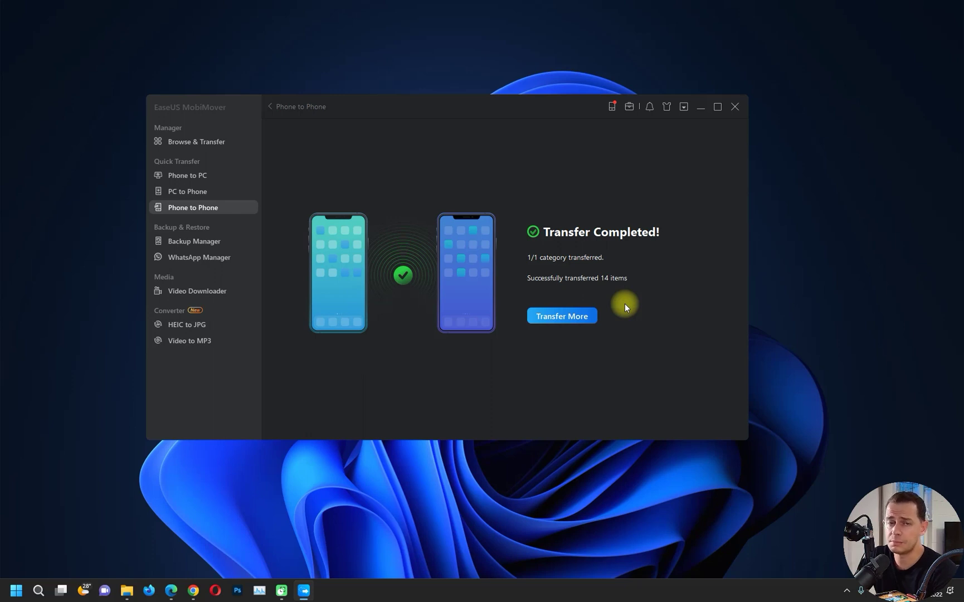
# Back up only photos, excluding personal data, music, videos and voice memos, then view restorable backups.
pyautogui.click(195, 244)
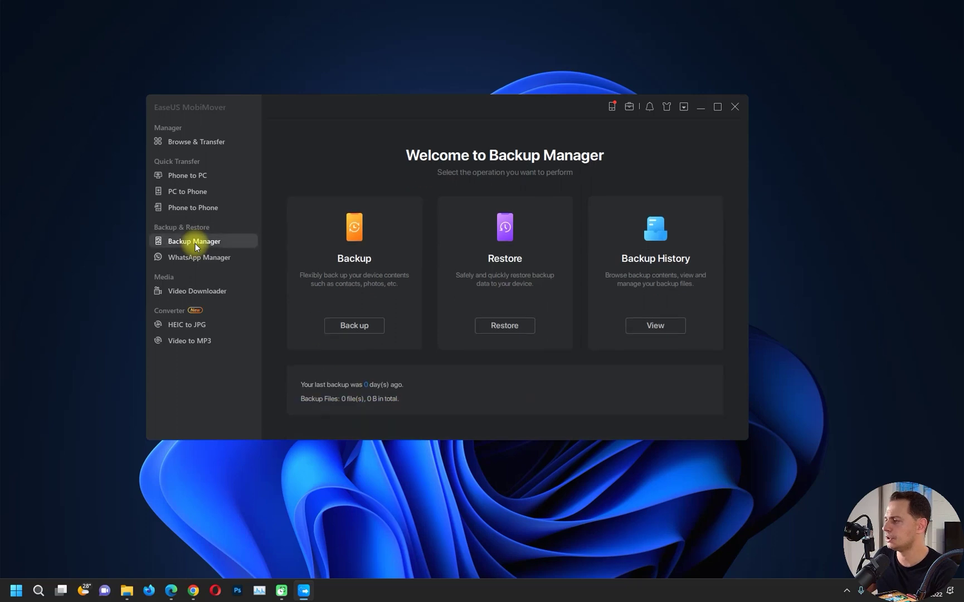
pyautogui.click(354, 325)
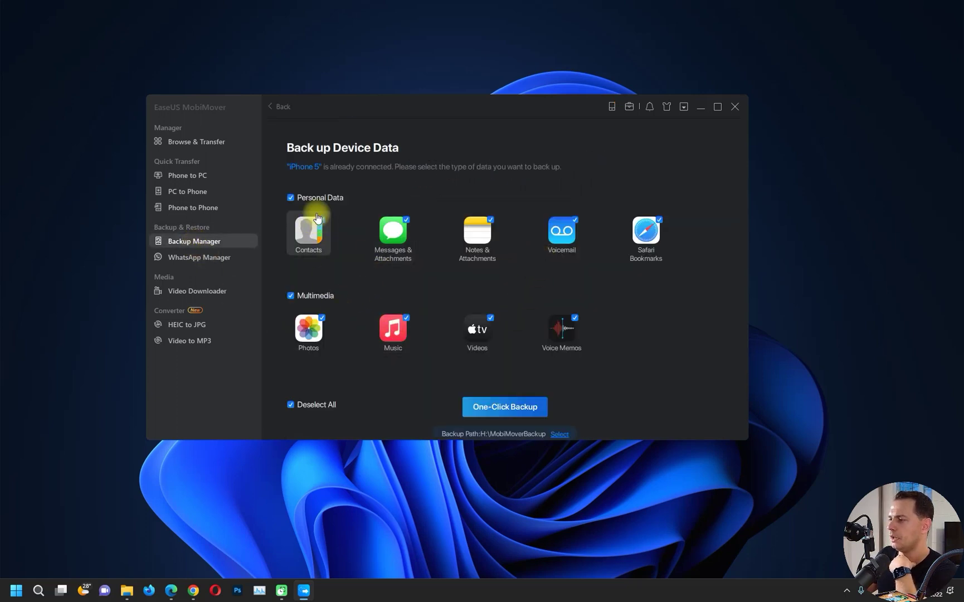
pyautogui.click(289, 199)
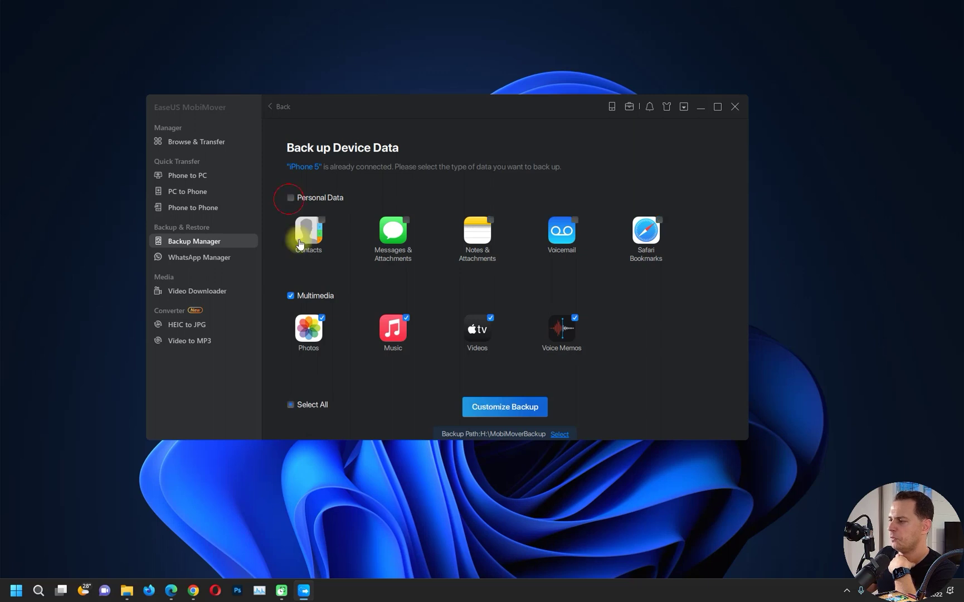
pyautogui.click(407, 319)
pyautogui.click(492, 320)
pyautogui.click(574, 318)
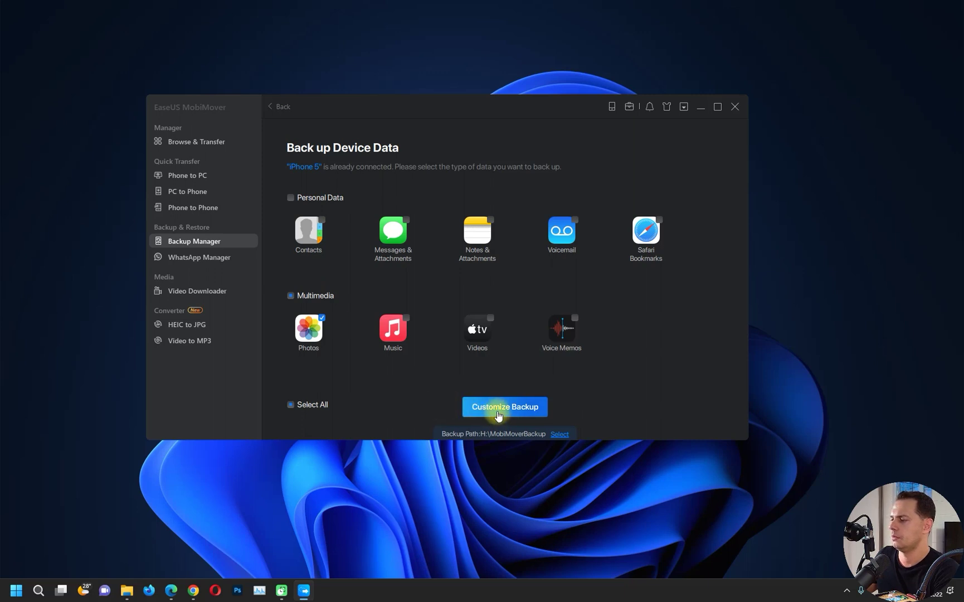
pyautogui.click(497, 412)
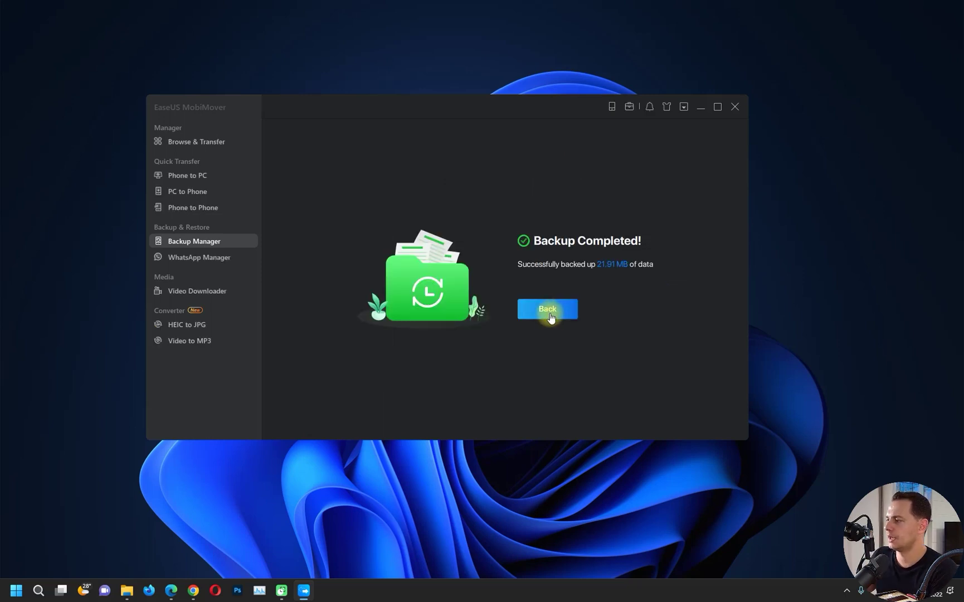
pyautogui.click(559, 317)
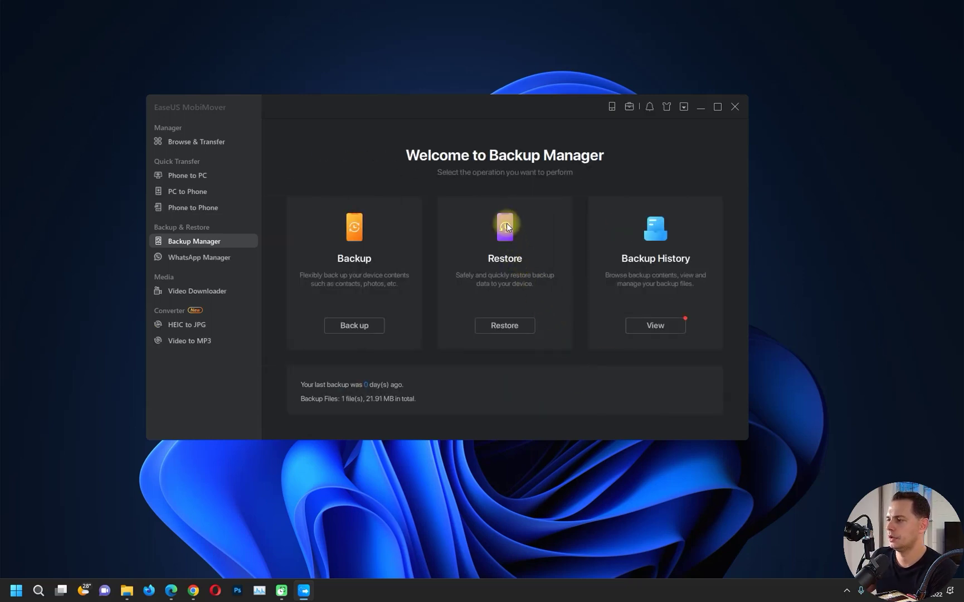
pyautogui.click(505, 326)
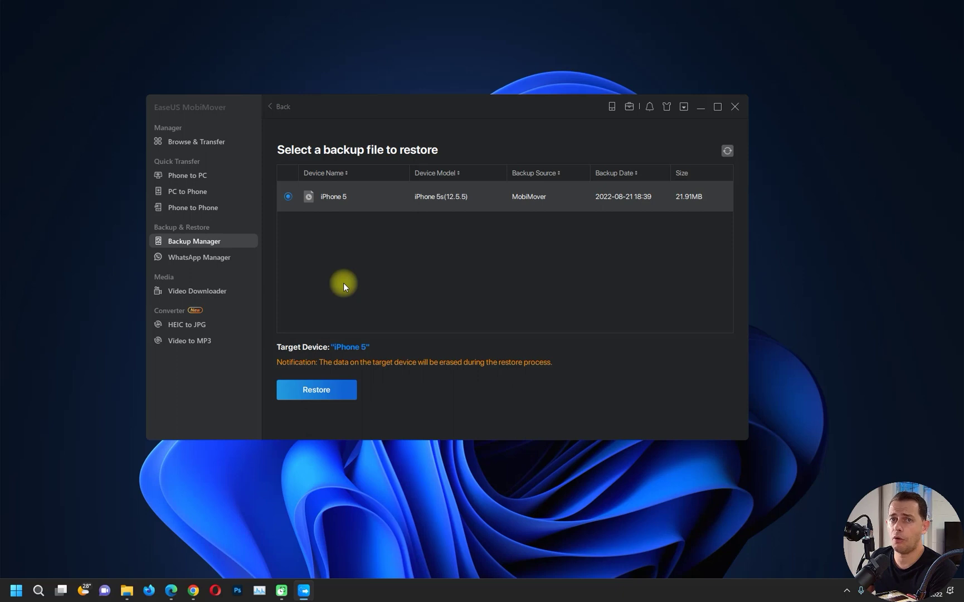
# Switch to WhatsApp Manager, showing Backup, Restore and Phone to Phone options.
pyautogui.click(193, 256)
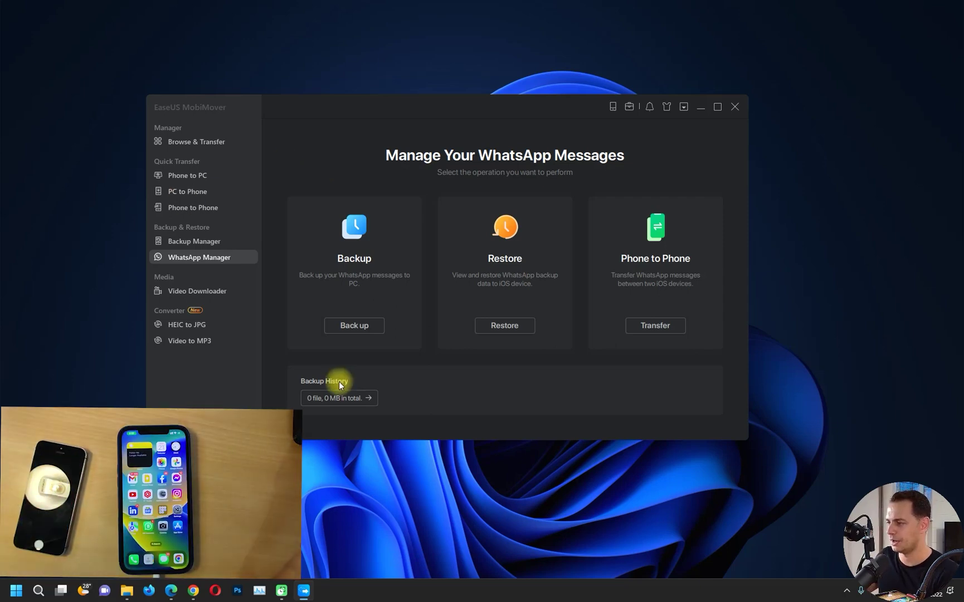
pyautogui.click(363, 329)
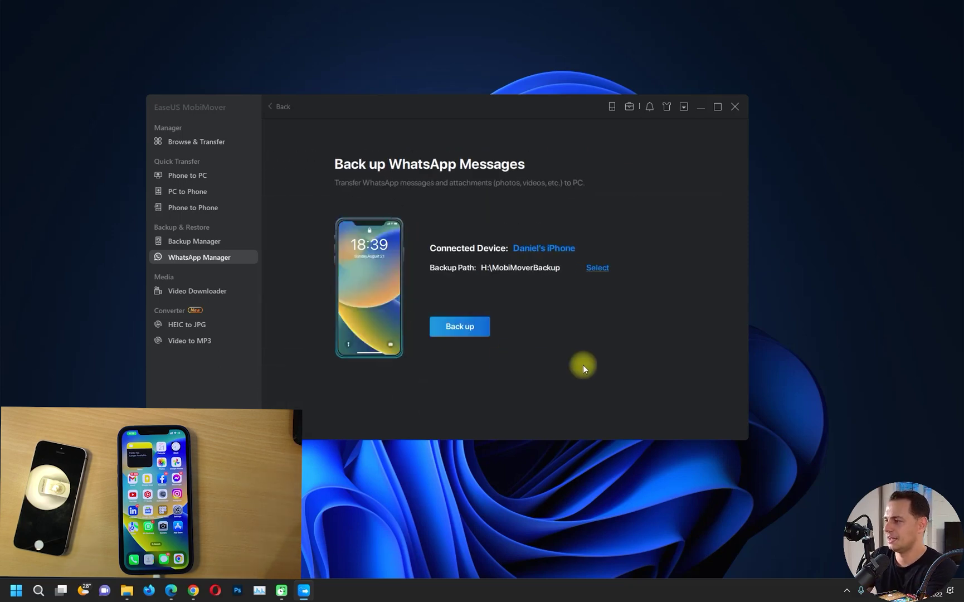
pyautogui.click(456, 328)
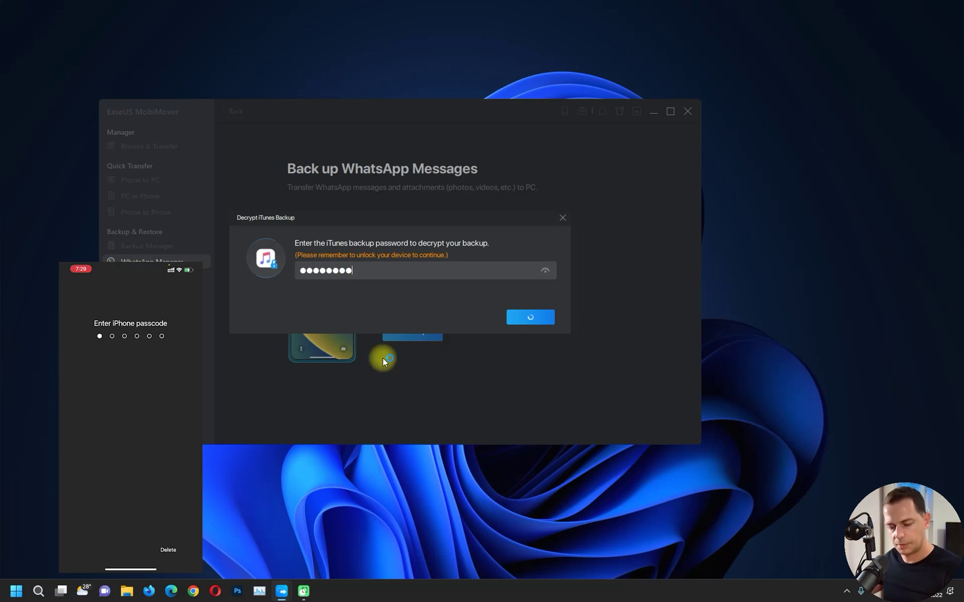
pyautogui.press('Return')
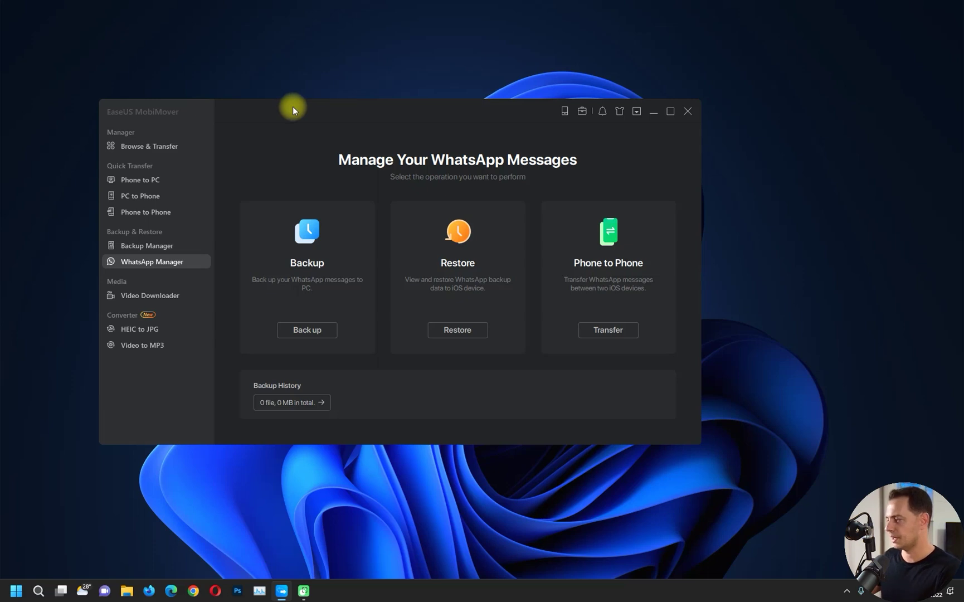
# Reposition the MobiMover window slightly, then bring up the Phone to PC page.
pyautogui.moveTo(292, 106); pyautogui.dragTo(312, 102)
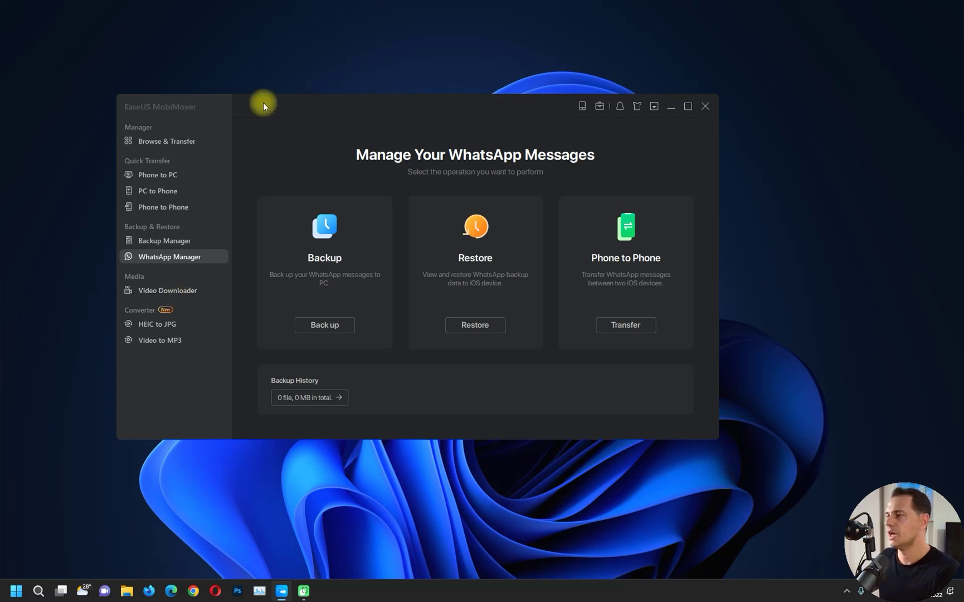
pyautogui.moveTo(263, 103); pyautogui.dragTo(247, 101)
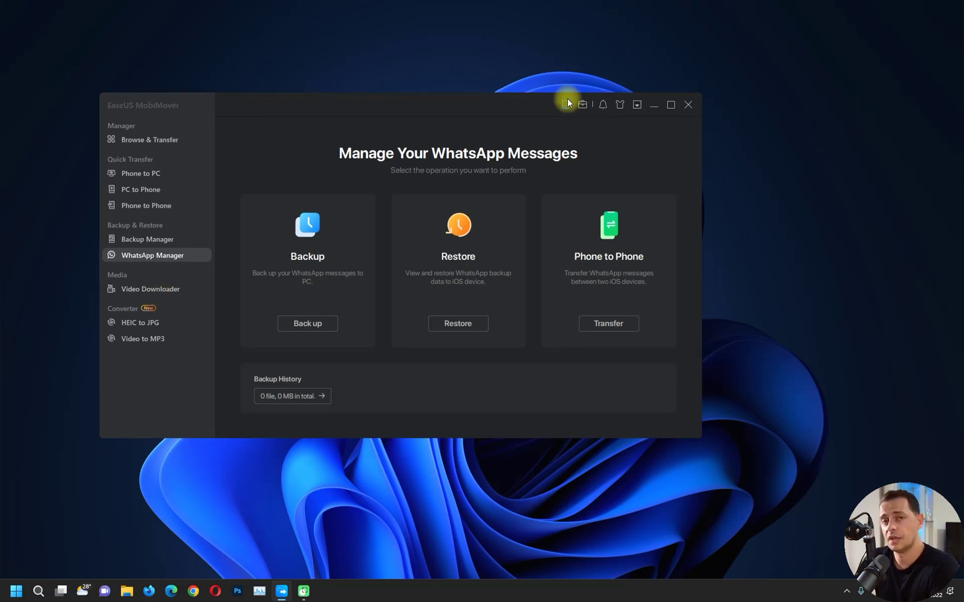
pyautogui.click(566, 100)
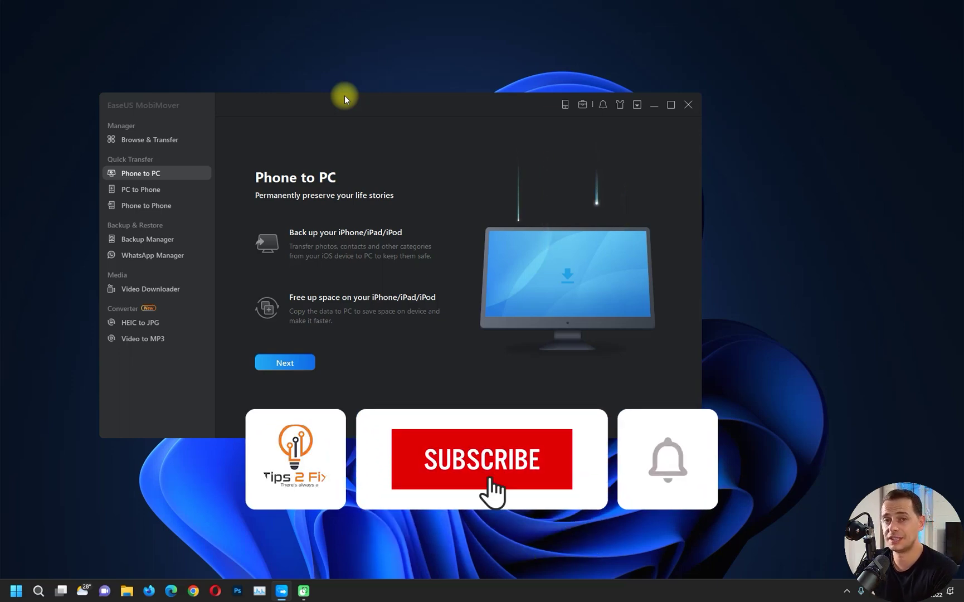